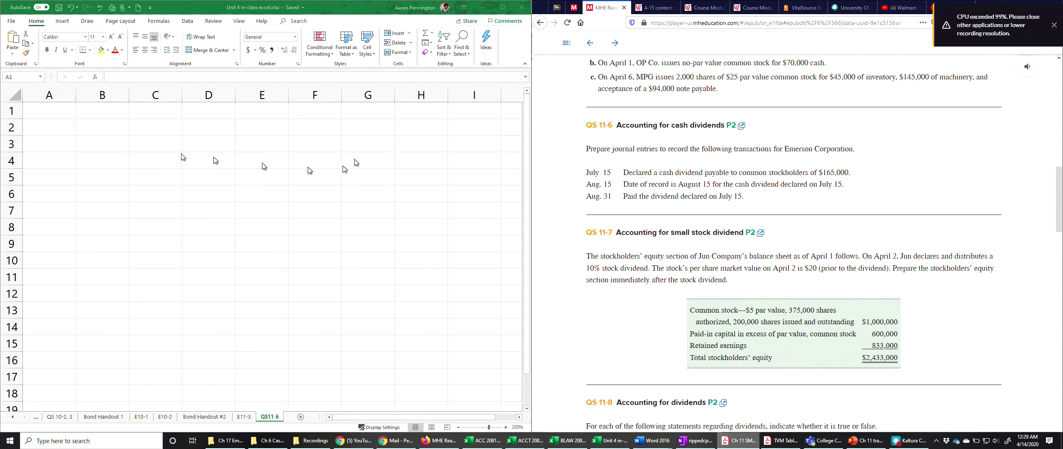
Enter the declaration date 7-15 in cell A1 so it shows as 15-Jul.
{"action": "left_click", "coordinate": [56, 115]}
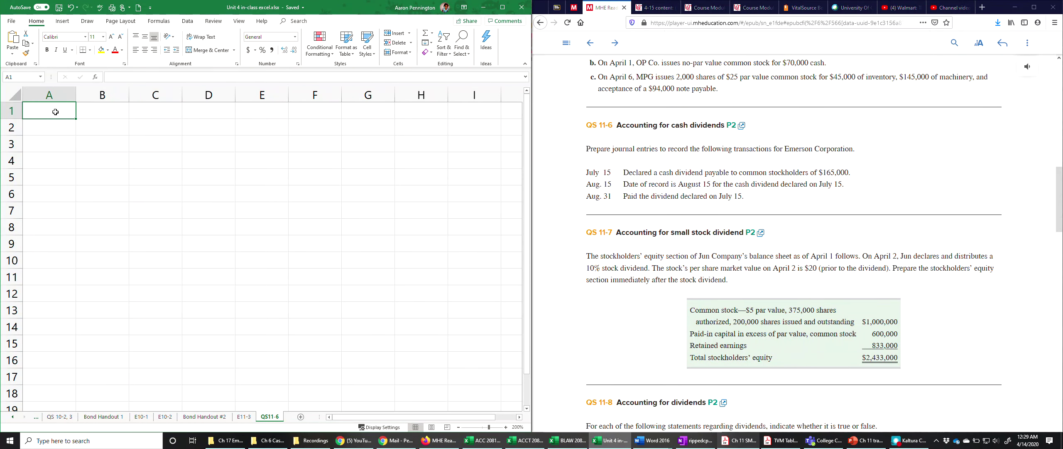
{"action": "type", "text": "7-15"}
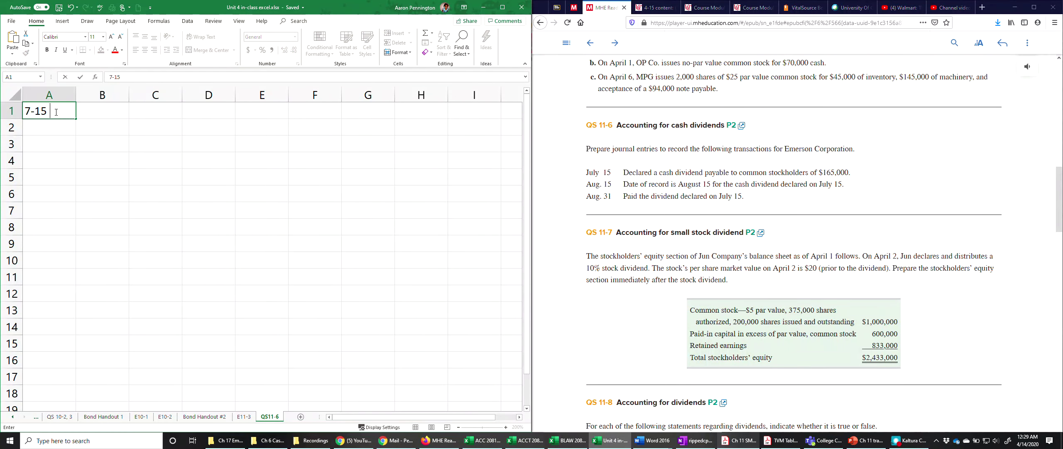
{"action": "key", "text": "Tab"}
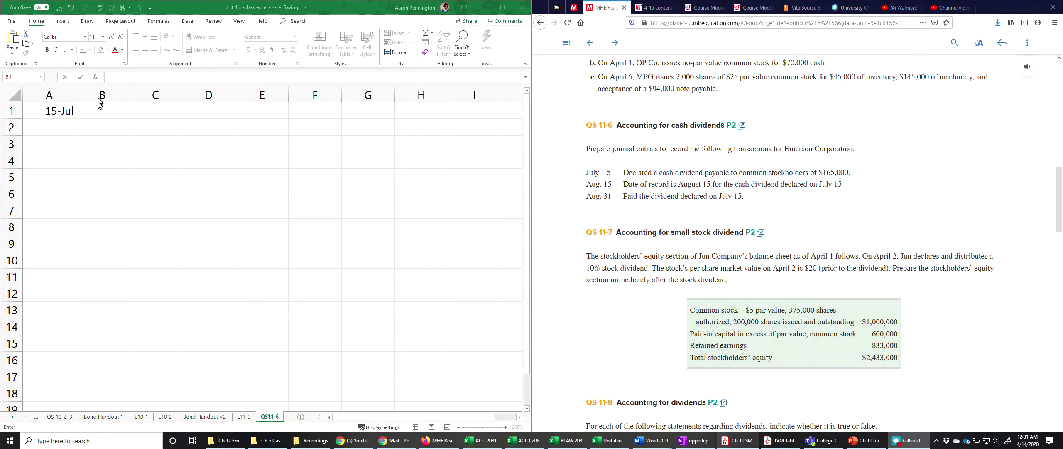
Enter Retained Earnings in B1 and Dividend Payable in C2.
{"action": "left_click", "coordinate": [101, 112]}
{"action": "type", "text": "R"}
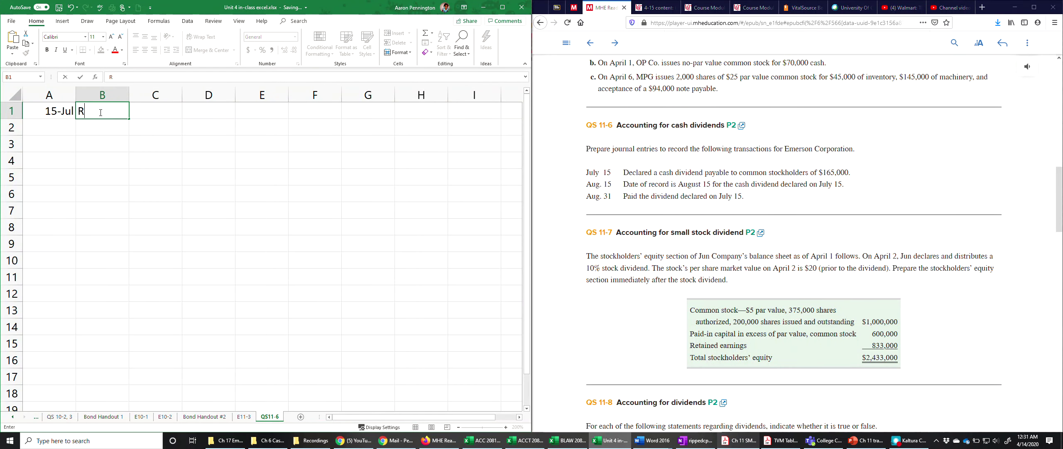
{"action": "type", "text": "etained Earning s"}
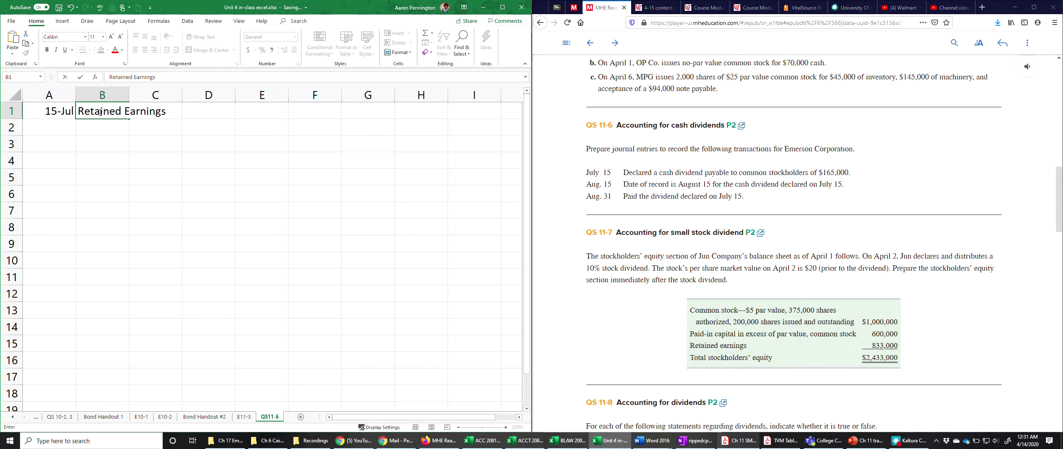
{"action": "key", "text": "Return"}
{"action": "key", "text": "Right"}
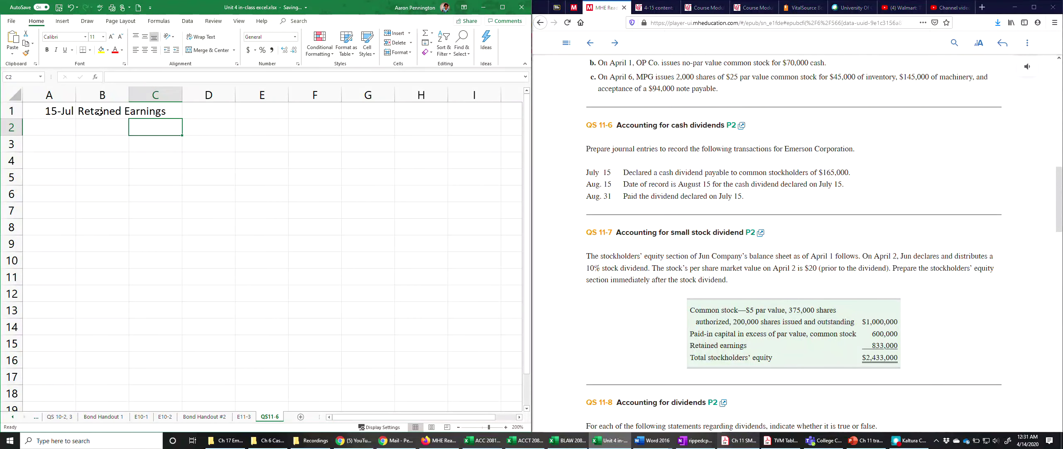
{"action": "type", "text": "Divi"}
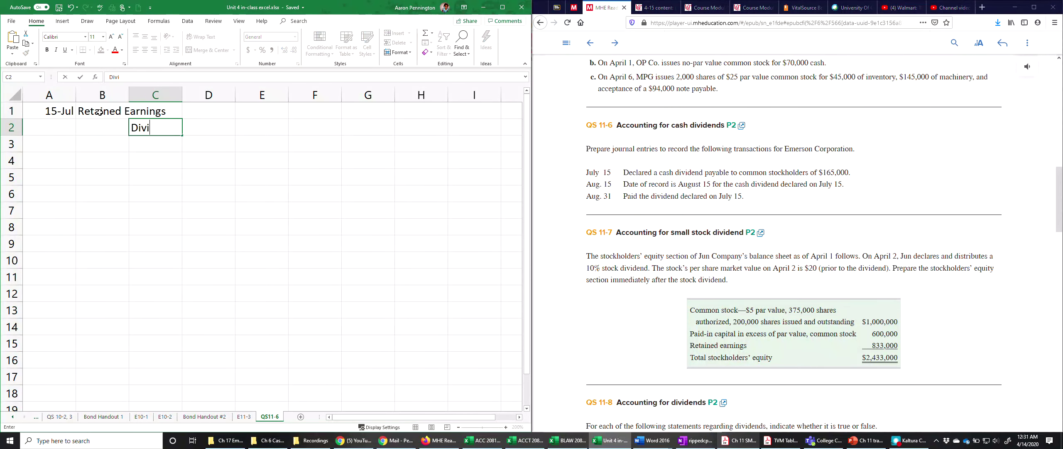
{"action": "type", "text": "de nd Payable"}
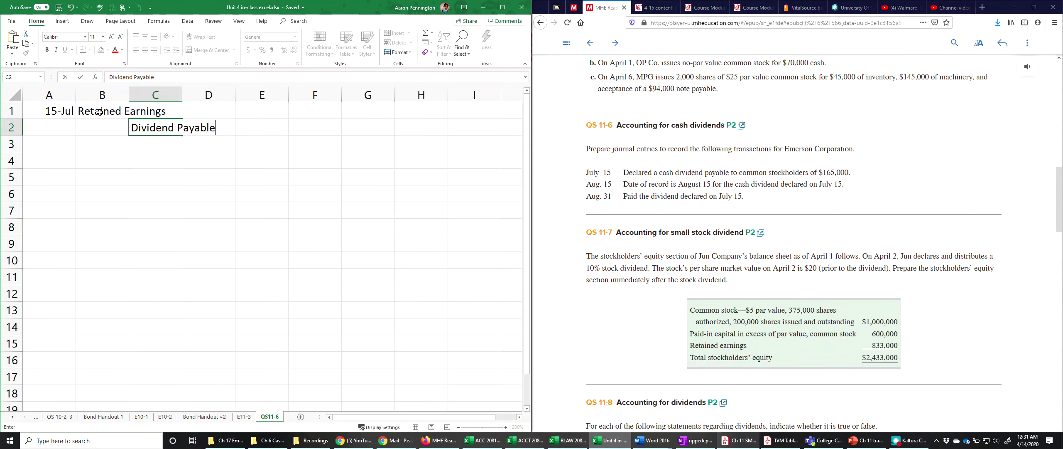
{"action": "key", "text": "Tab"}
{"action": "key", "text": "Tab"}
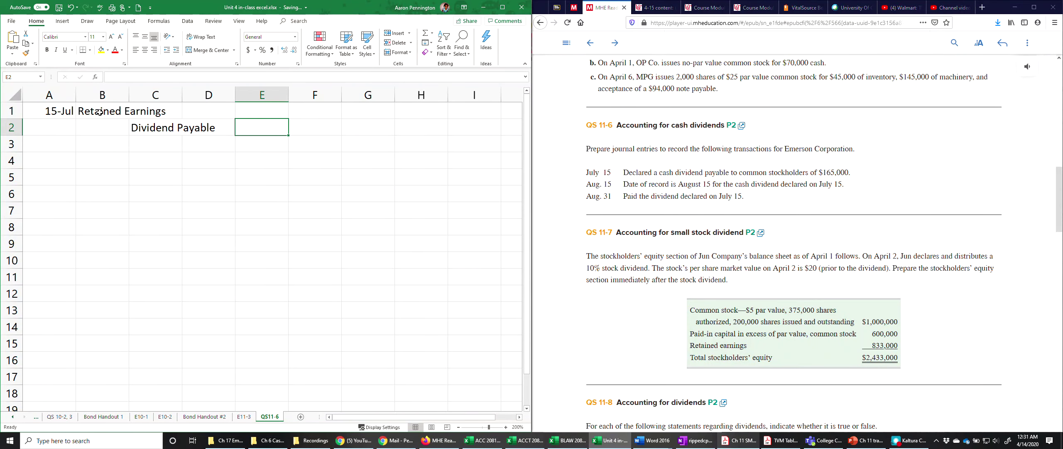
Revise C2 to read Common Dividend Payable.
{"action": "key", "text": "Left"}
{"action": "key", "text": "Left"}
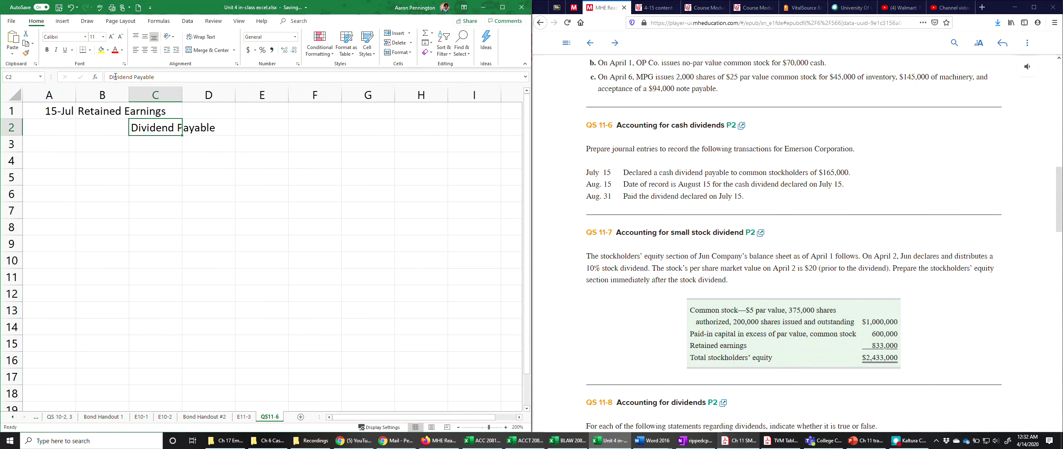
{"action": "left_click", "coordinate": [107, 78]}
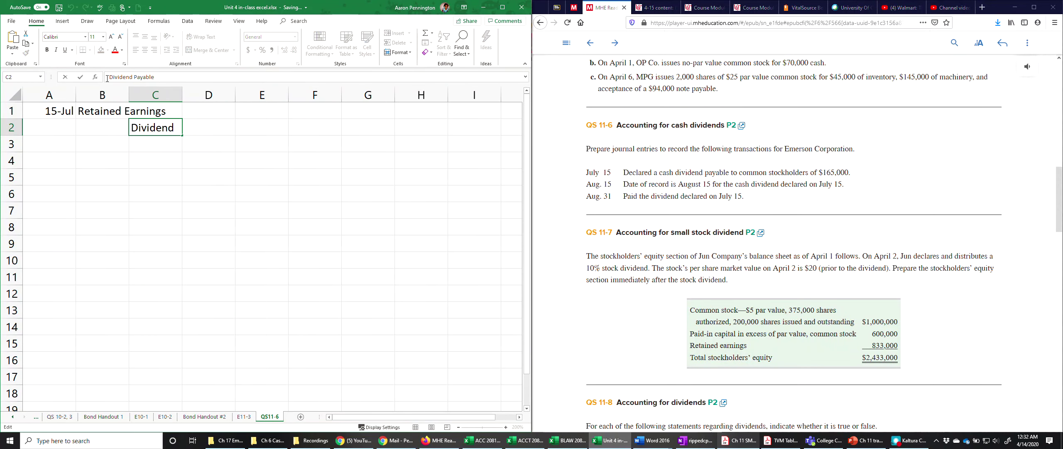
{"action": "type", "text": "Co"}
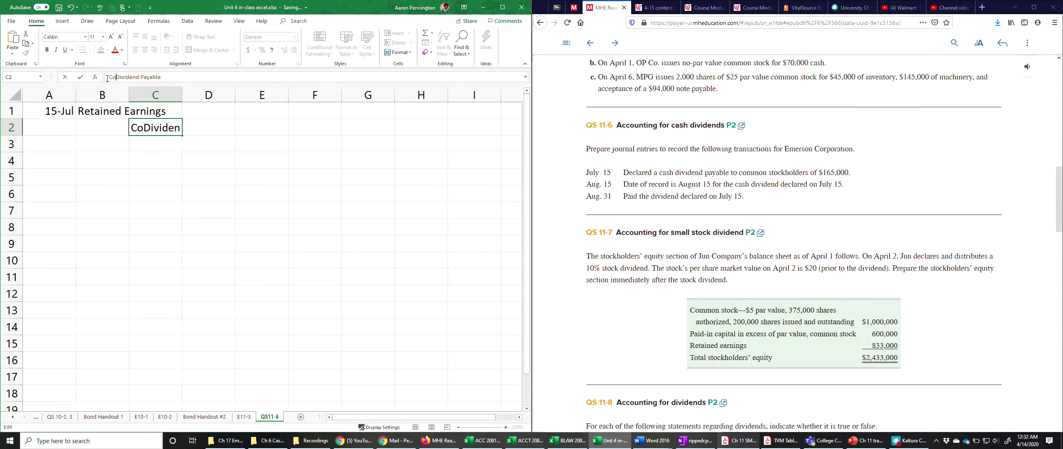
{"action": "type", "text": "mmon"}
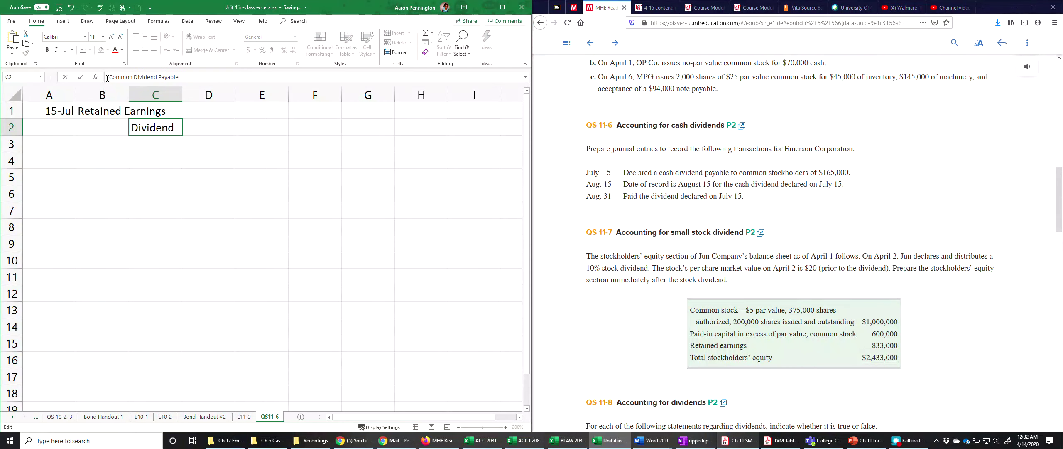
{"action": "key", "text": "Tab"}
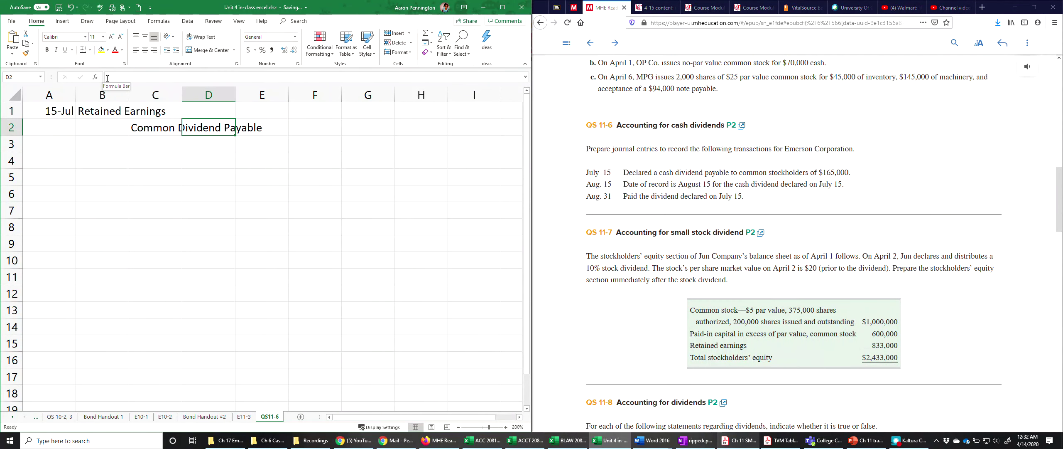
{"action": "key", "text": "Up"}
{"action": "key", "text": "Right"}
{"action": "key", "text": "Right"}
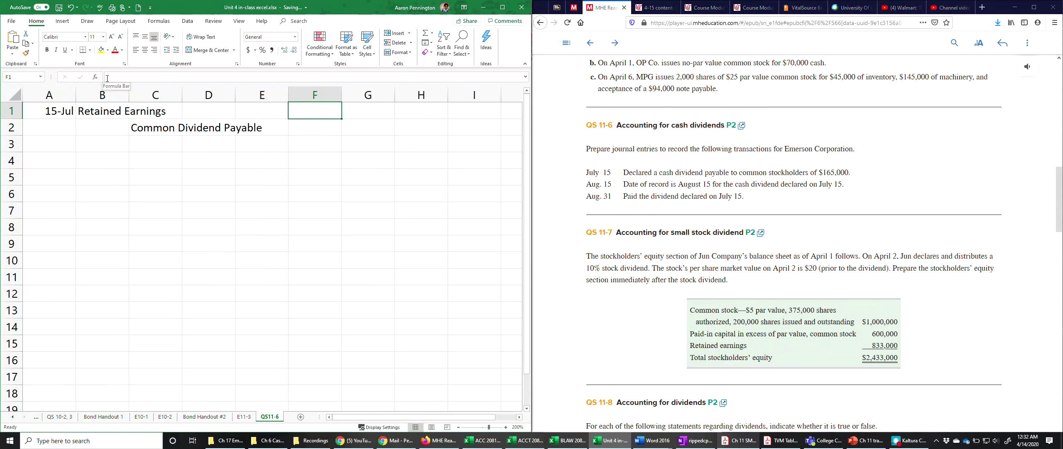
Enter 165000 as the debit in F1 and =F1 as the credit in G2.
{"action": "type", "text": "165000"}
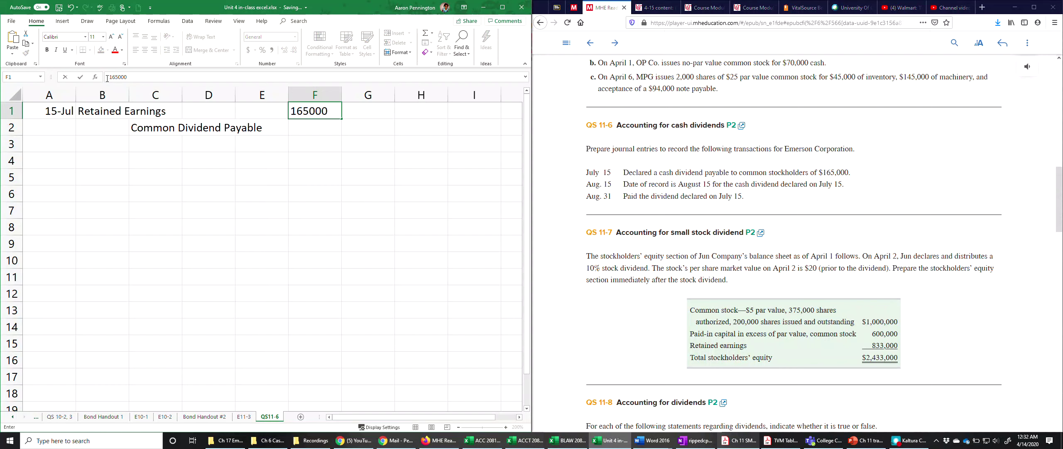
{"action": "key", "text": "Return"}
{"action": "key", "text": "Right"}
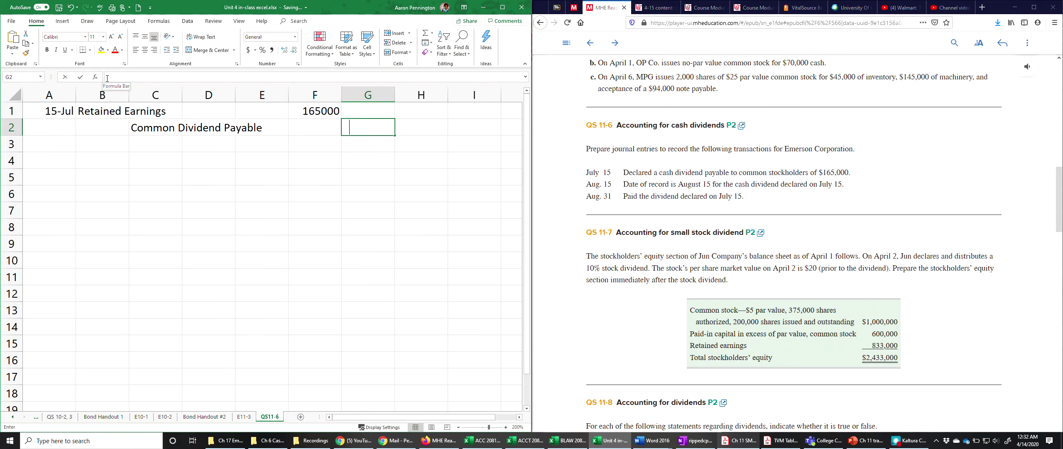
{"action": "type", "text": "="}
{"action": "key", "text": "Up"}
{"action": "key", "text": "Left"}
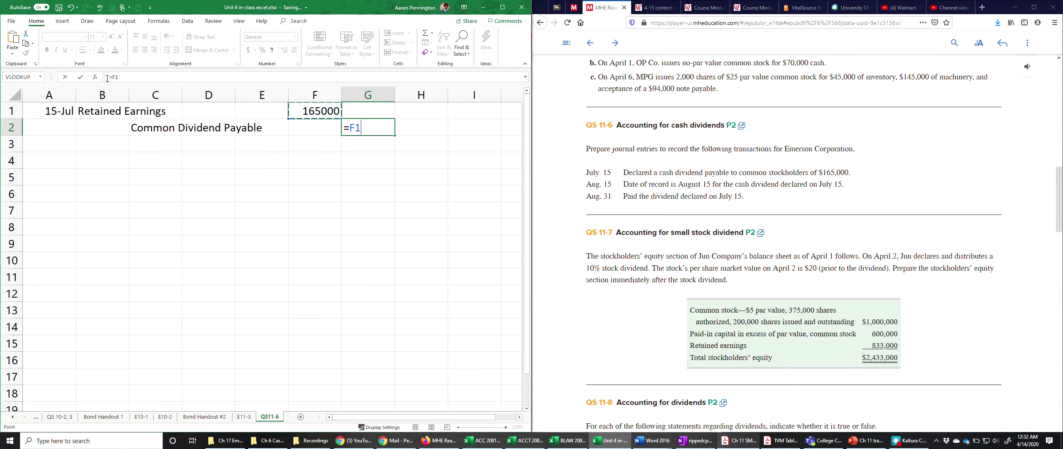
{"action": "key", "text": "Return"}
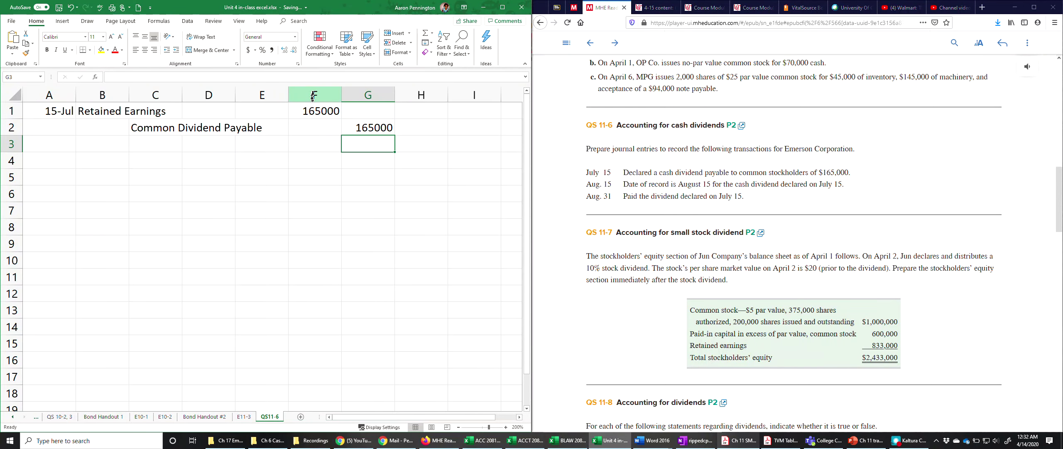
Apply Accounting number format to columns F and G, showing $165,000.00.
{"action": "left_click_drag", "start_coordinate": [313, 96], "coordinate": [349, 91]}
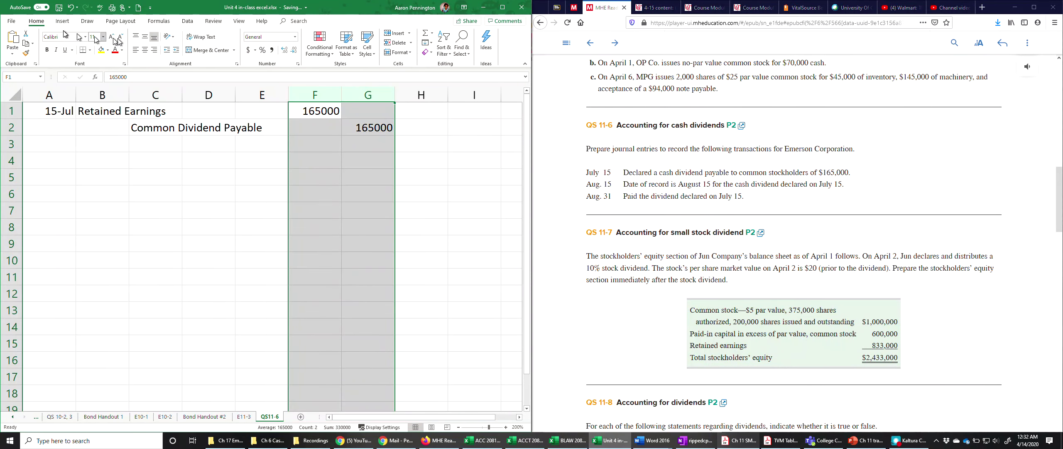
{"action": "left_click", "coordinate": [249, 51]}
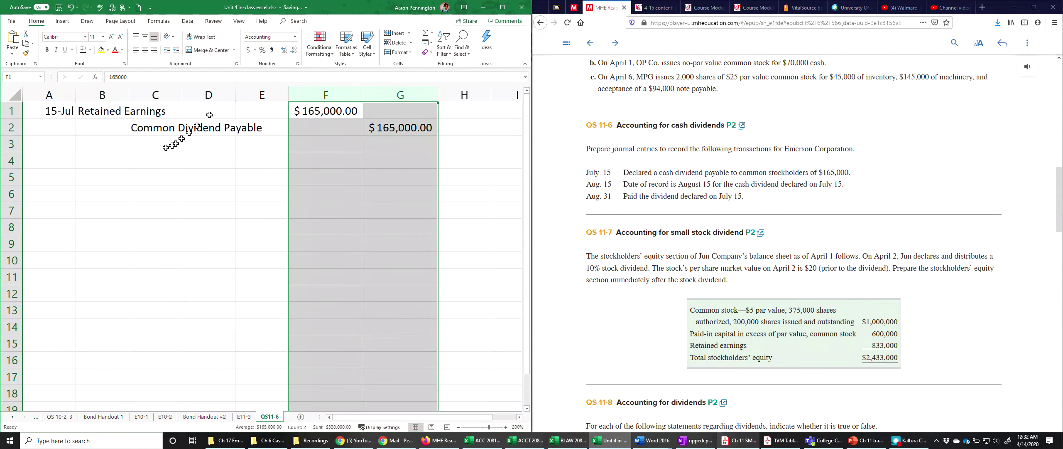
{"action": "left_click", "coordinate": [106, 145]}
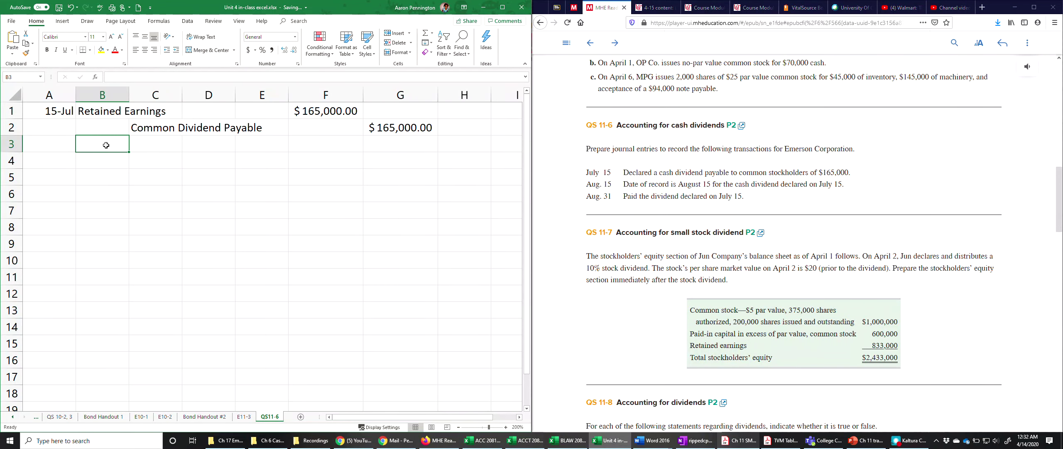
Type 'to record the declaration of a common dividend' in B3 and italicize it.
{"action": "type", "text": "de"}
{"action": "key", "text": "BackSpace"}
{"action": "key", "text": "BackSpace"}
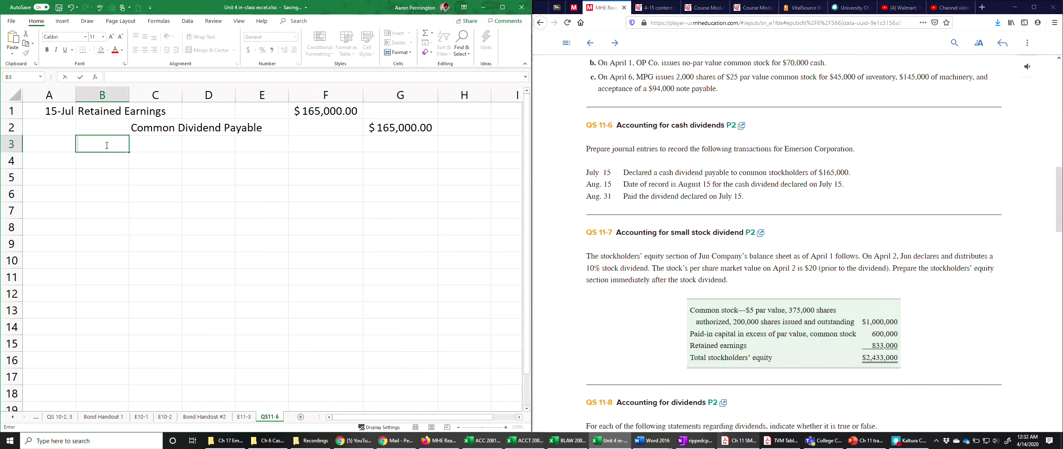
{"action": "type", "text": "to record the declar"}
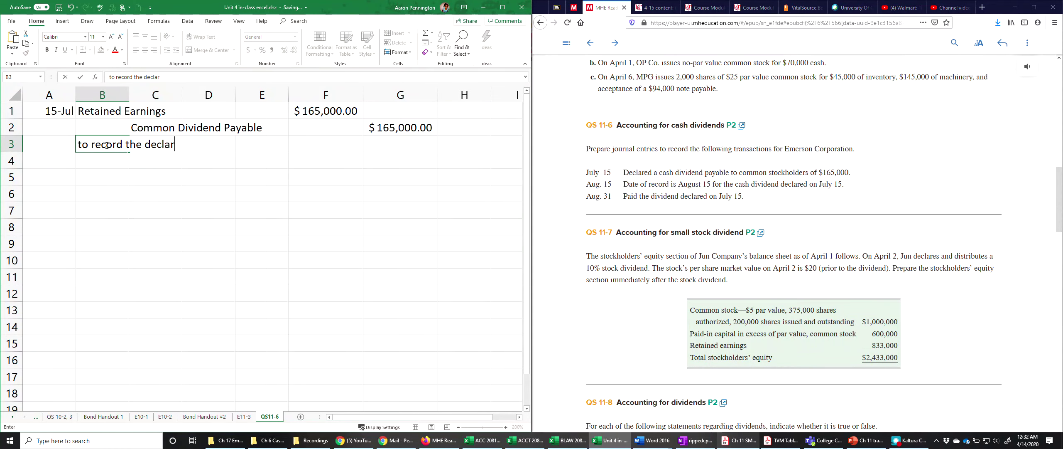
{"action": "type", "text": "ation of a common div"}
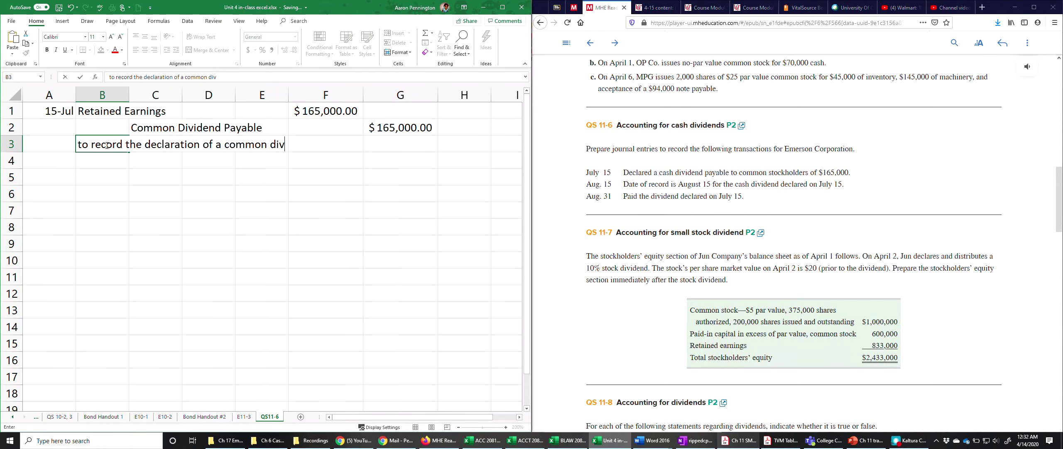
{"action": "type", "text": "ividend"}
{"action": "key", "text": "ctrl+Return"}
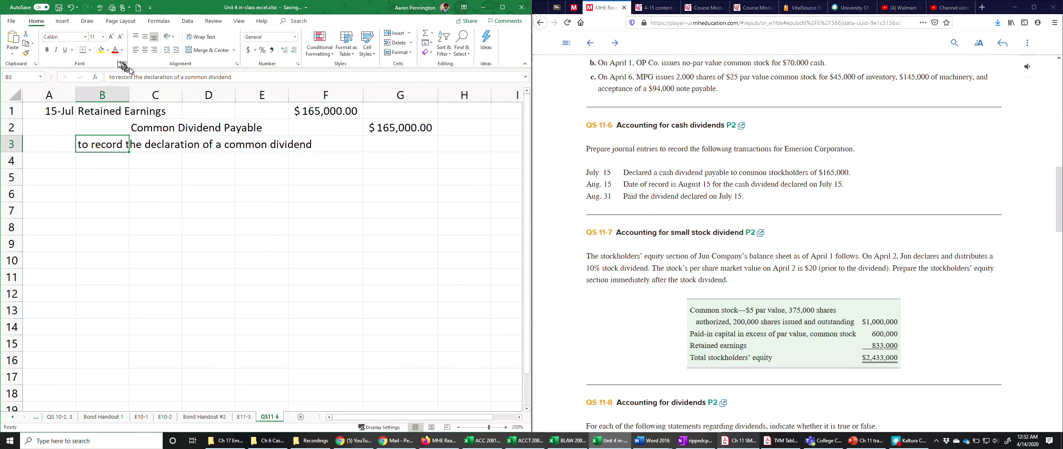
{"action": "left_click", "coordinate": [56, 52]}
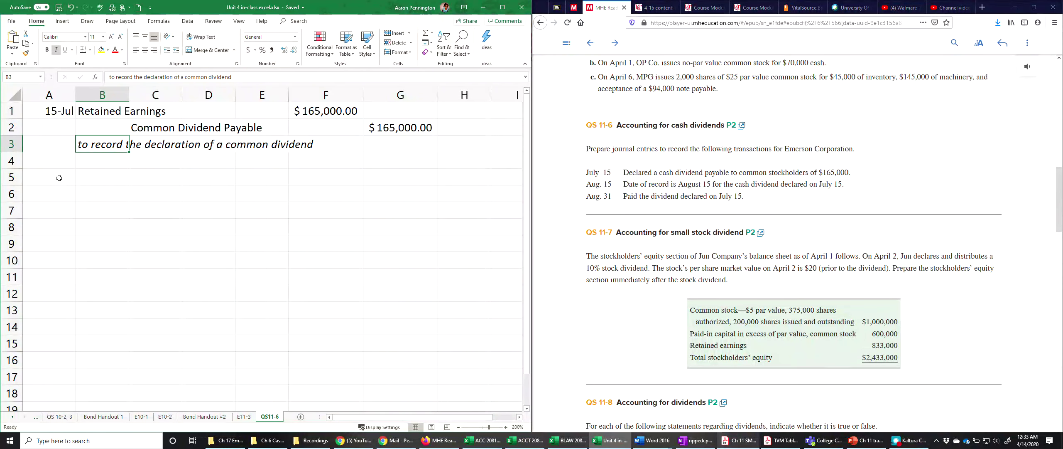
Enter the payment date 8-31 in A5 and =C2 in B5 for Common Dividend Payable.
{"action": "left_click", "coordinate": [59, 178]}
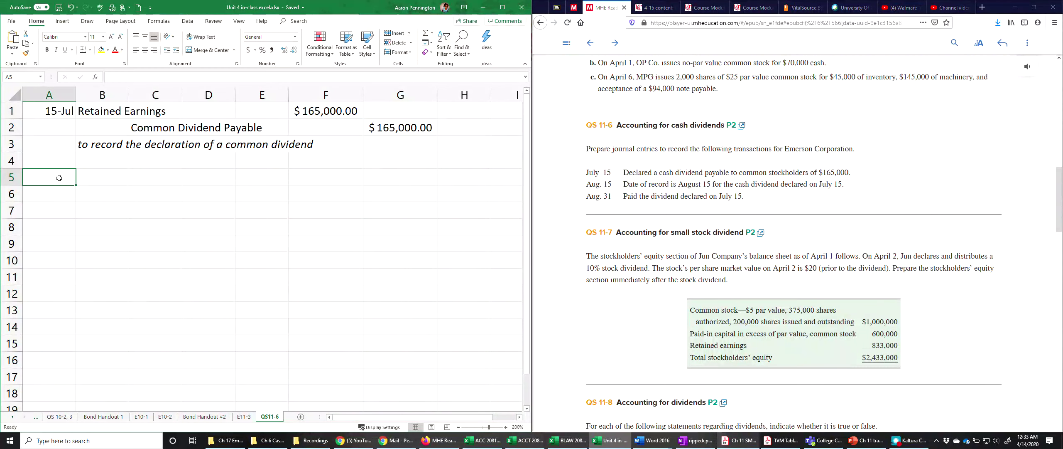
{"action": "type", "text": "8-"}
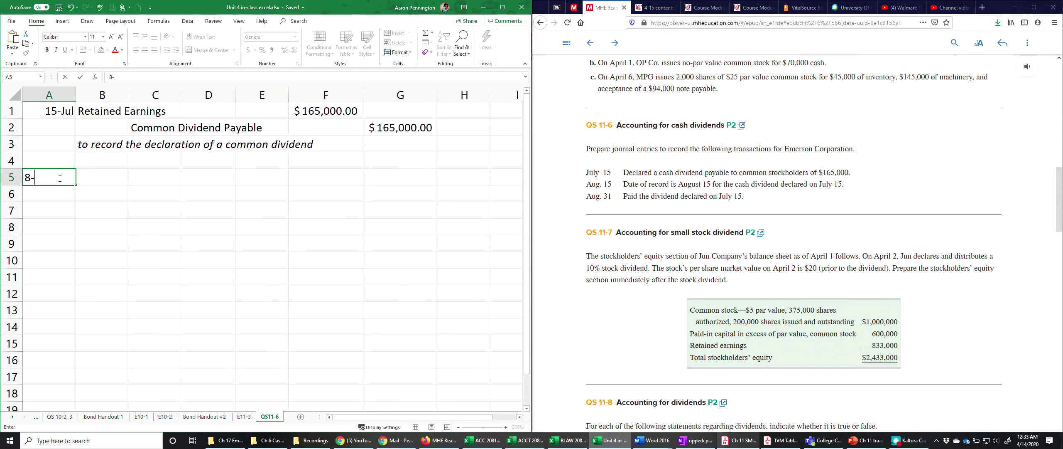
{"action": "type", "text": "31"}
{"action": "key", "text": "Tab"}
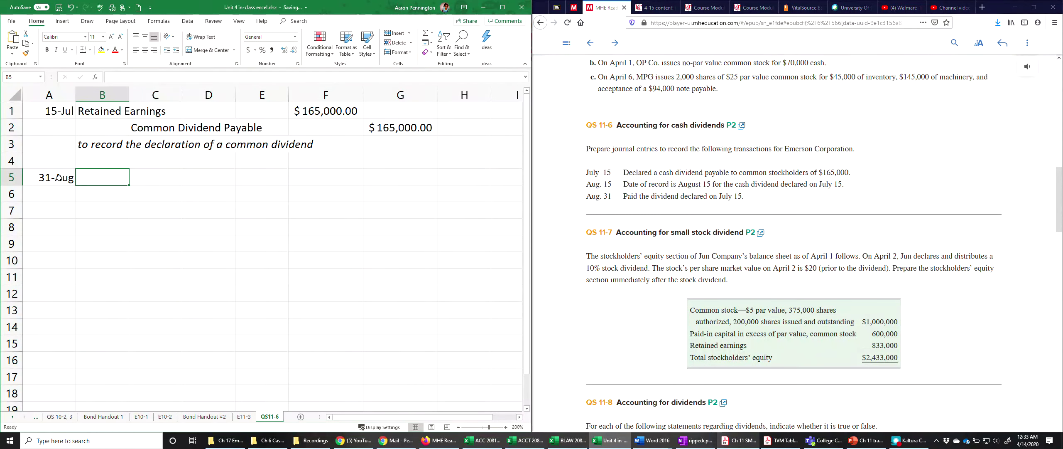
{"action": "type", "text": "="}
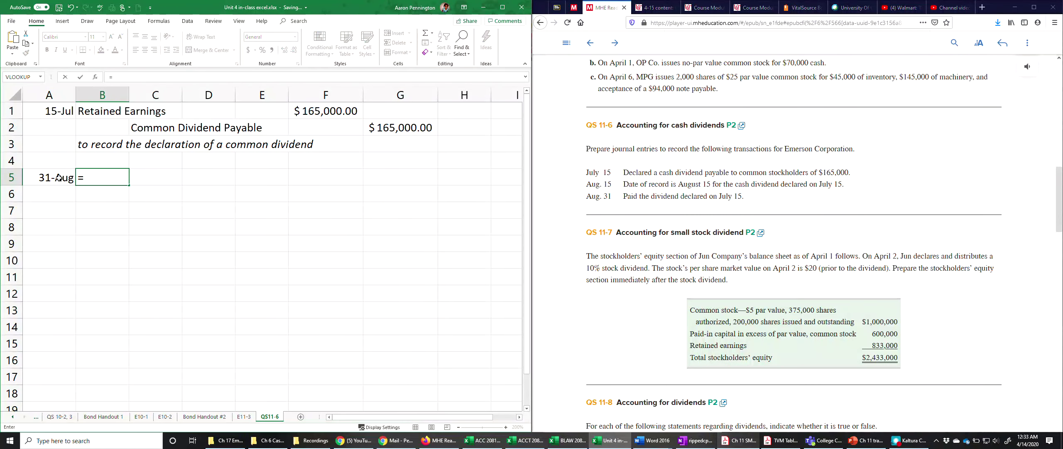
{"action": "left_click", "coordinate": [152, 129]}
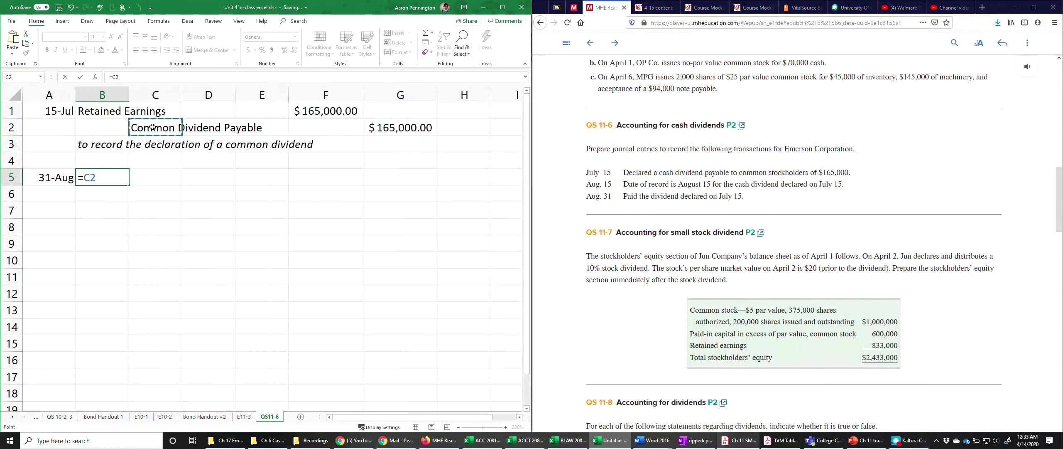
{"action": "key", "text": "Return"}
Credit Cash in C6 and add the italic note 'paid common dividend' in B7.
{"action": "left_click", "coordinate": [152, 193]}
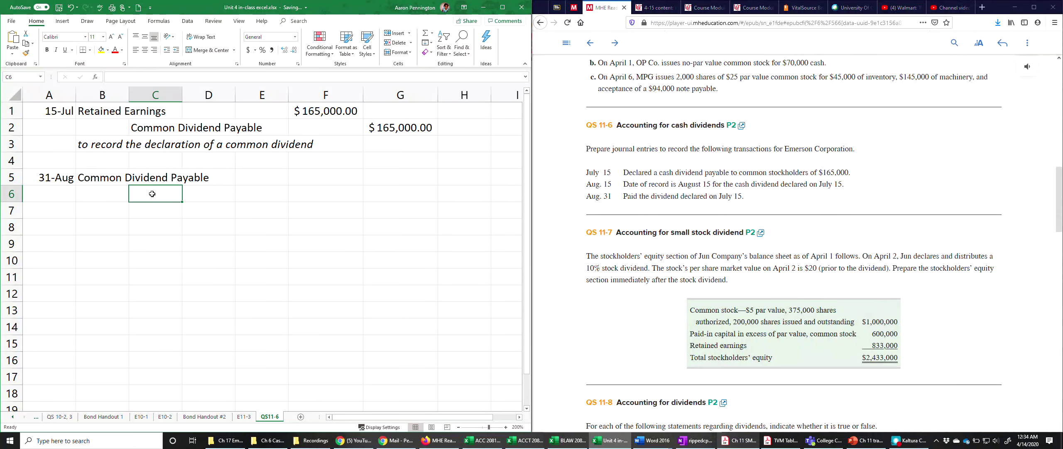
{"action": "type", "text": "Cash"}
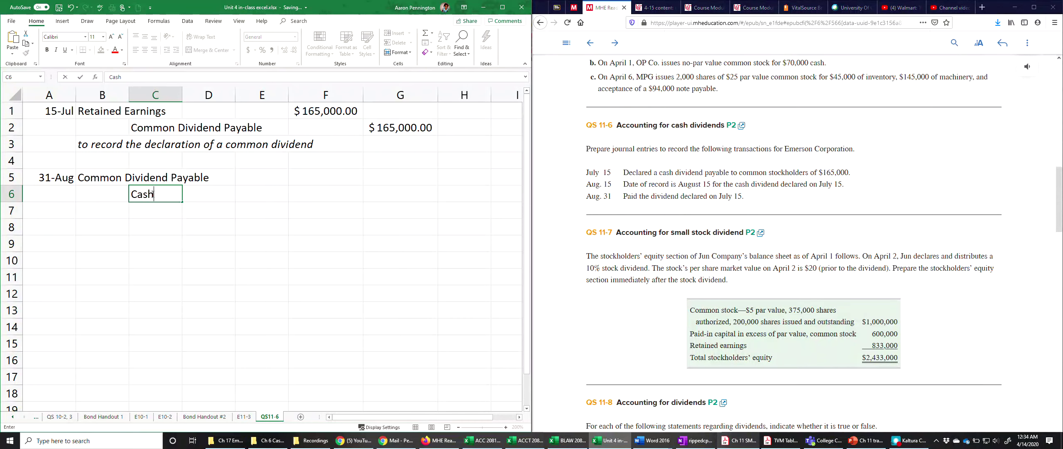
{"action": "key", "text": "Return"}
{"action": "key", "text": "Left"}
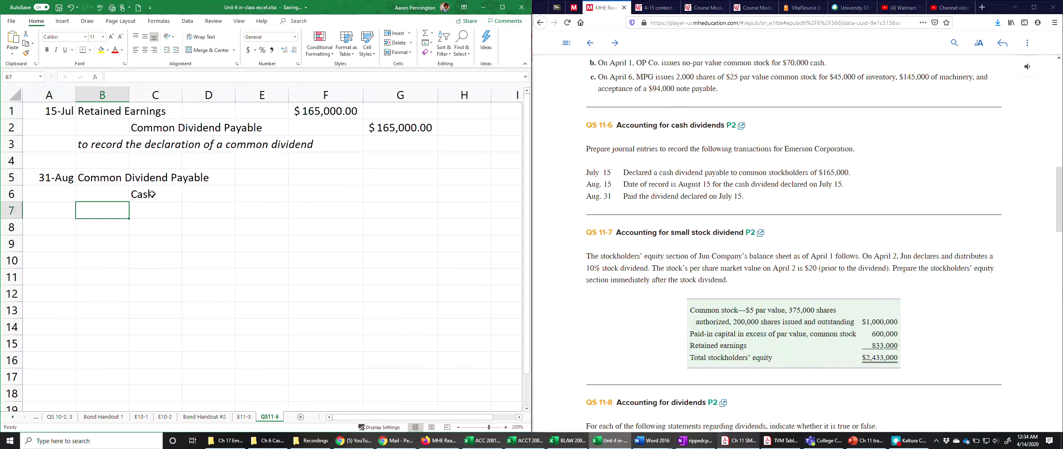
{"action": "type", "text": "paid"}
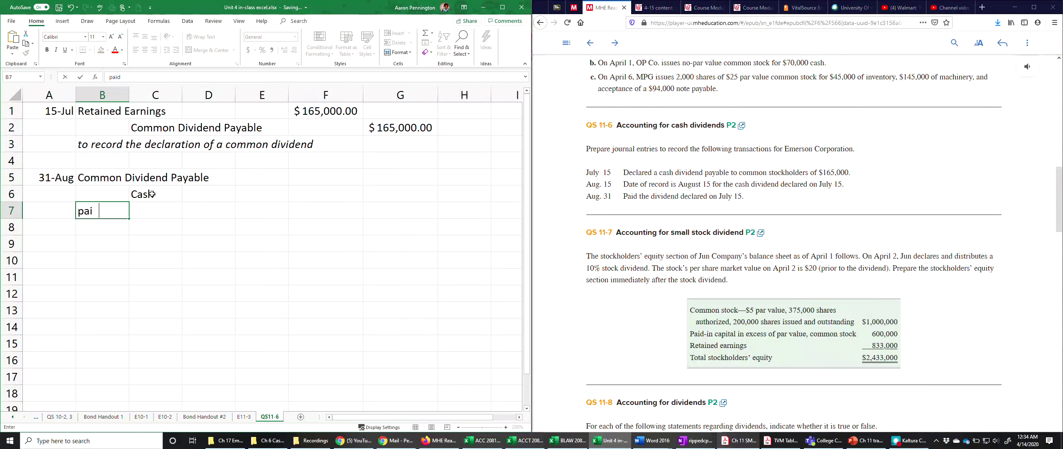
{"action": "type", "text": " common d"}
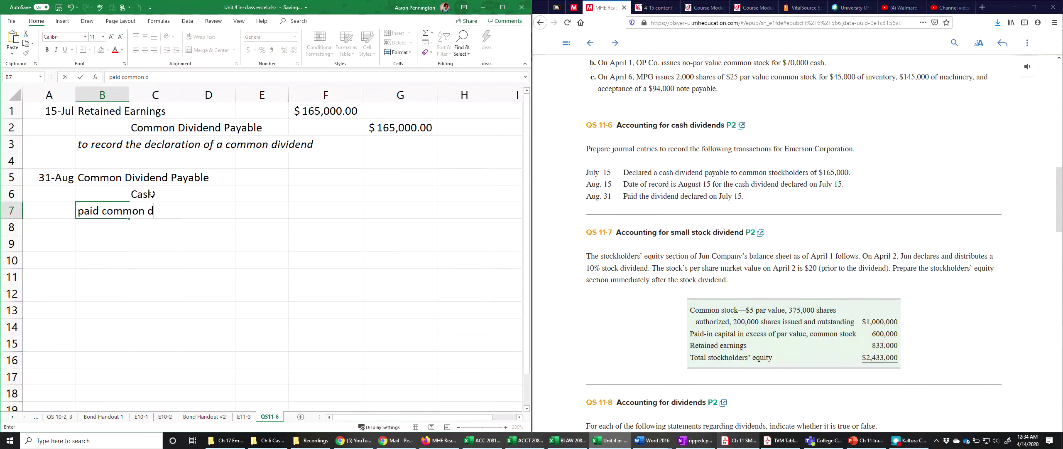
{"action": "type", "text": "ividend"}
{"action": "key", "text": "Return"}
{"action": "key", "text": "Up"}
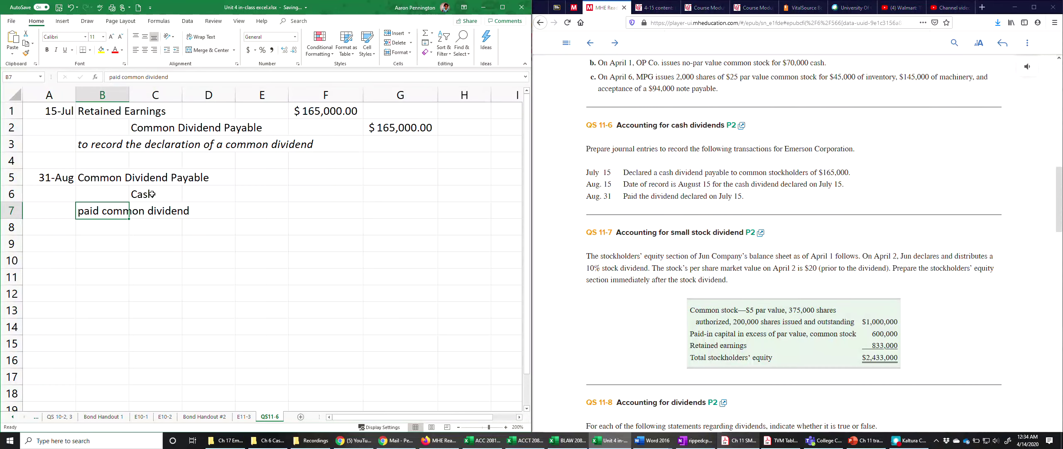
{"action": "left_click", "coordinate": [57, 51]}
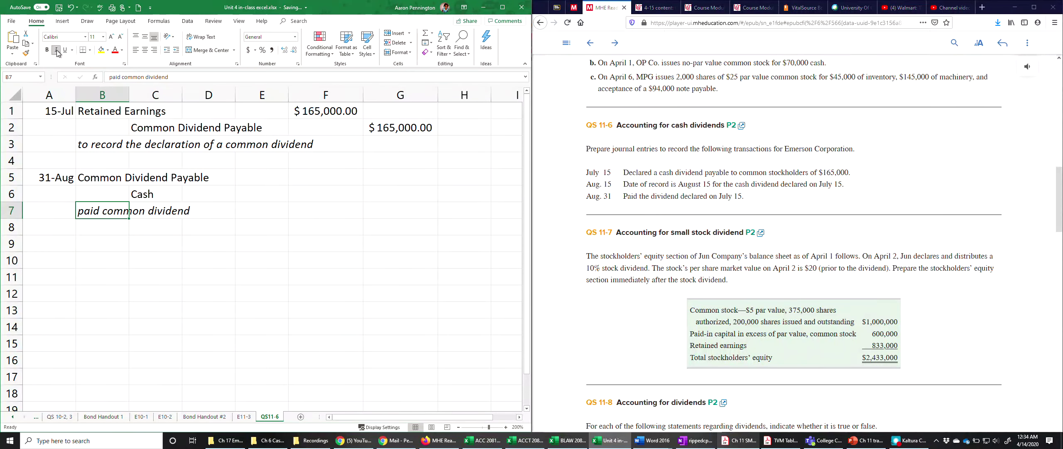
{"action": "left_click", "coordinate": [51, 242]}
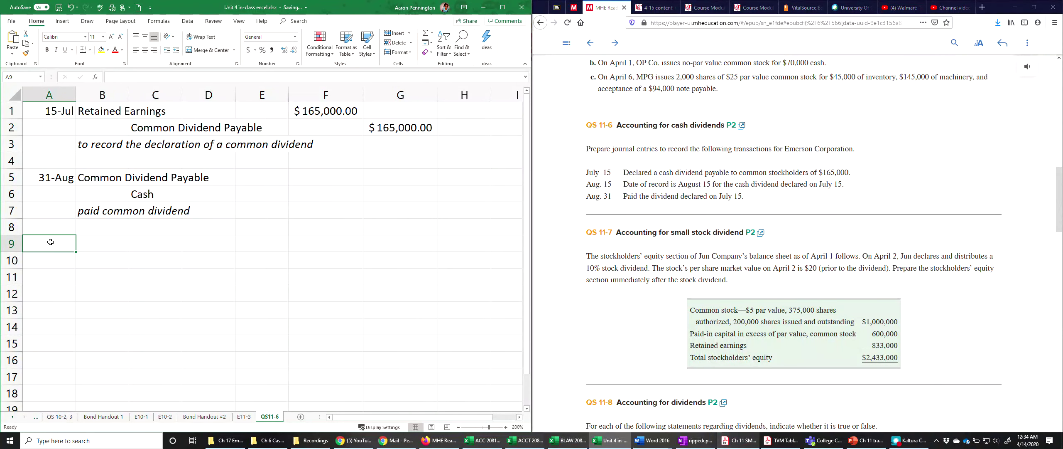